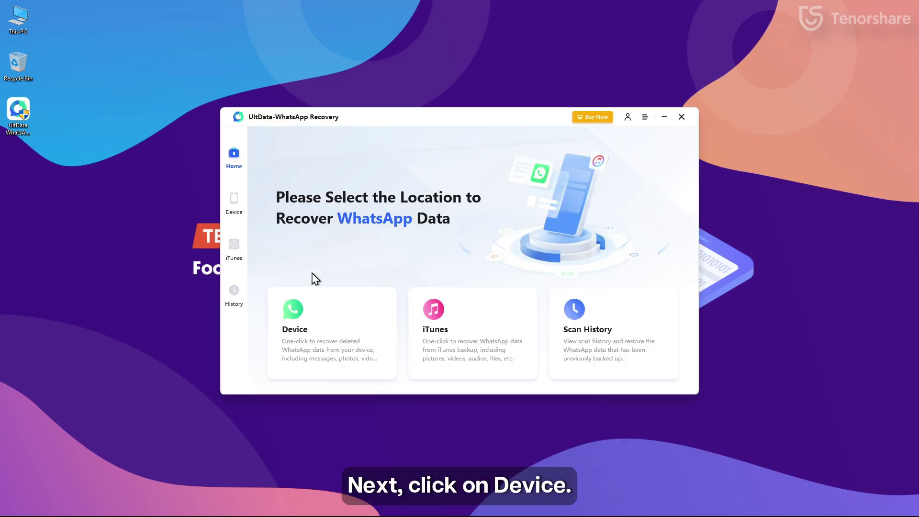
# Choose device recovery for an Android phone and bring up the not-recognized troubleshooting tips
pyautogui.click(319, 298)
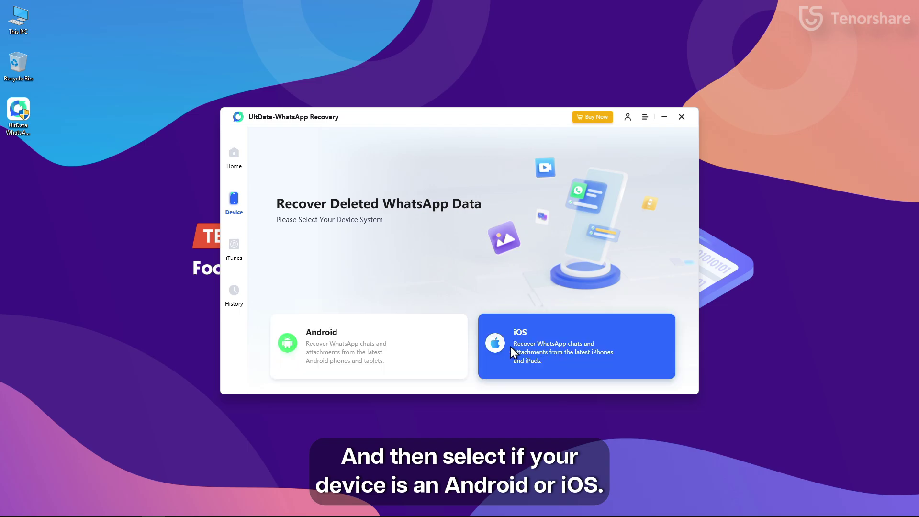
pyautogui.click(424, 348)
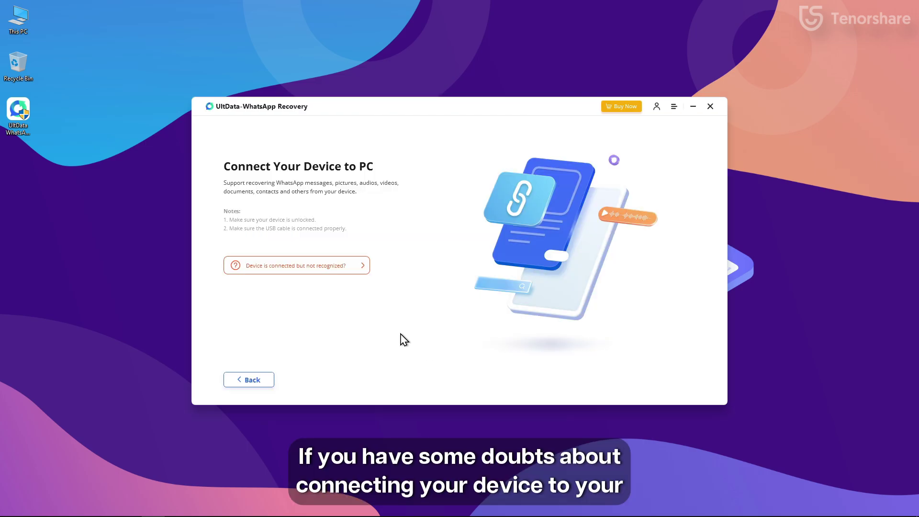
pyautogui.click(289, 266)
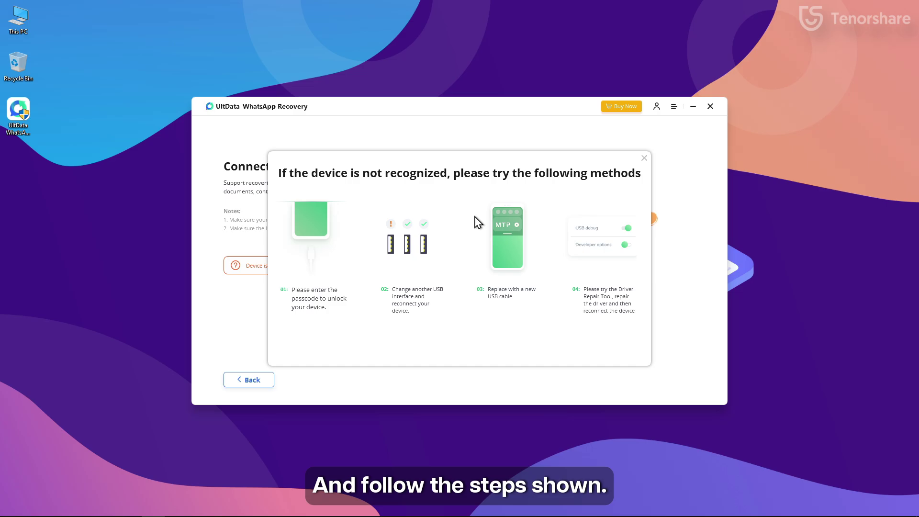
# Dismiss the troubleshooting tips and select iOS as the phone's system
pyautogui.click(644, 158)
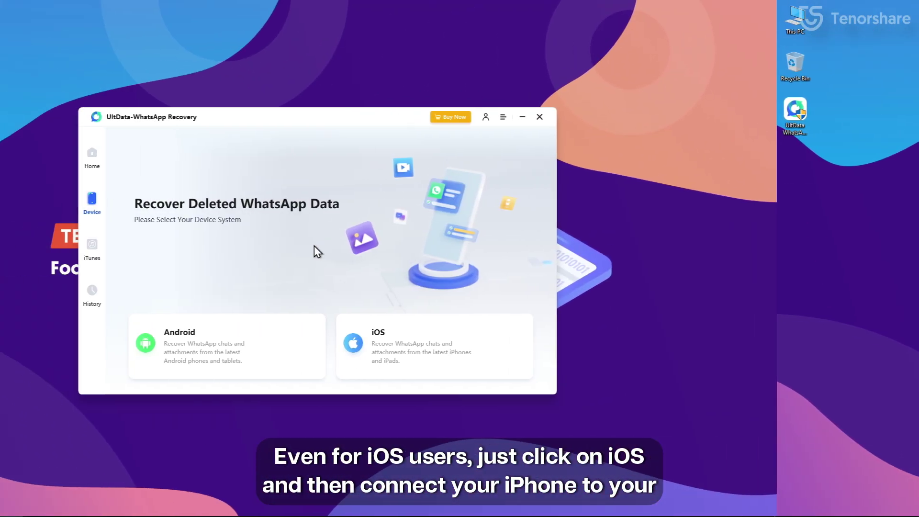
pyautogui.click(382, 333)
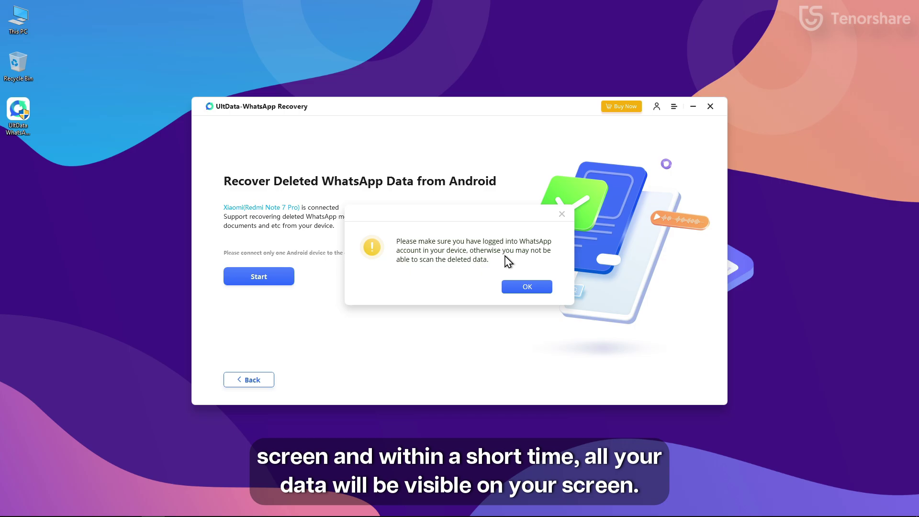
# Acknowledge the WhatsApp login reminder, add another chat, and start recovering the checked chats
pyautogui.click(545, 290)
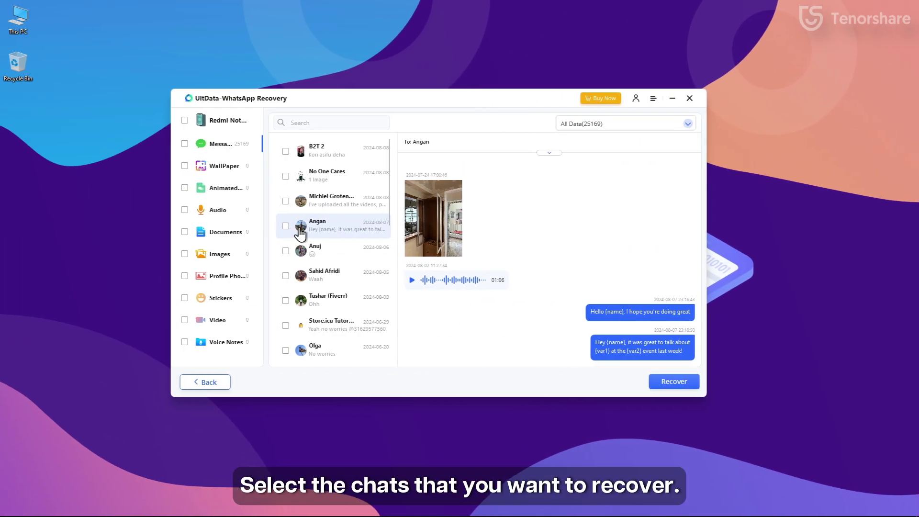
pyautogui.click(285, 226)
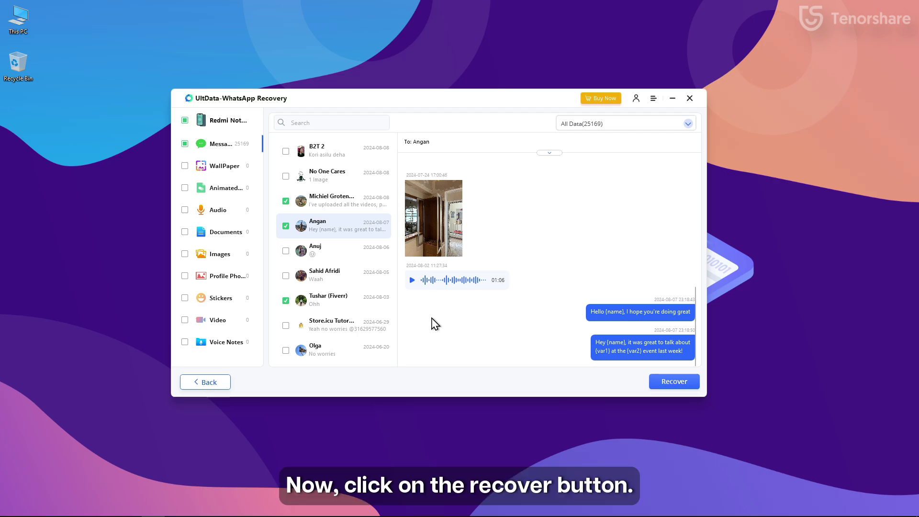
pyautogui.click(685, 382)
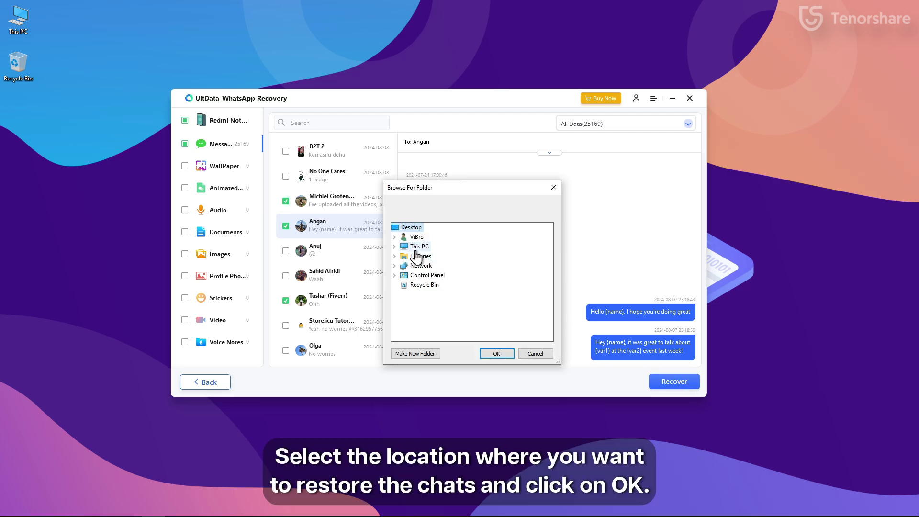
# Save the recovered chats to the Desktop and open one chat's HTML file from WhatsApp Messages
pyautogui.click(416, 248)
pyautogui.click(424, 267)
pyautogui.click(429, 227)
pyautogui.scroll(2, 435, 261)
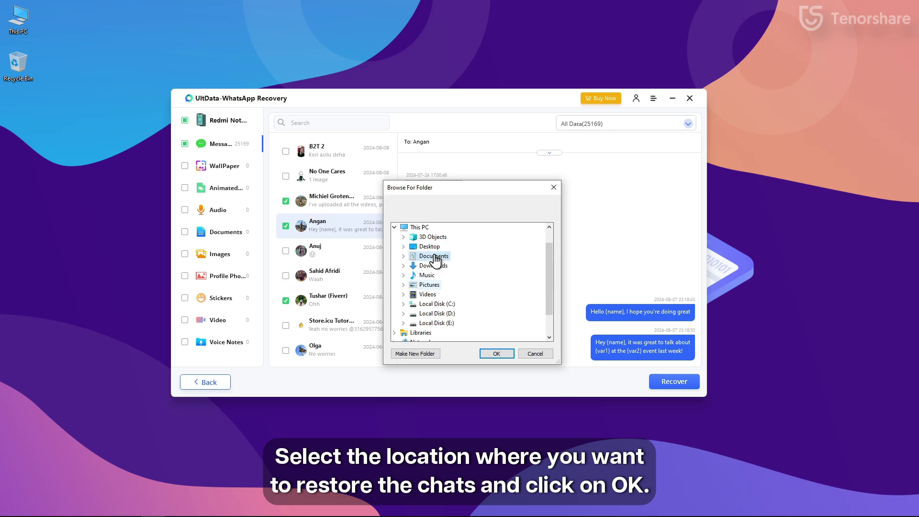
pyautogui.click(430, 246)
pyautogui.click(497, 354)
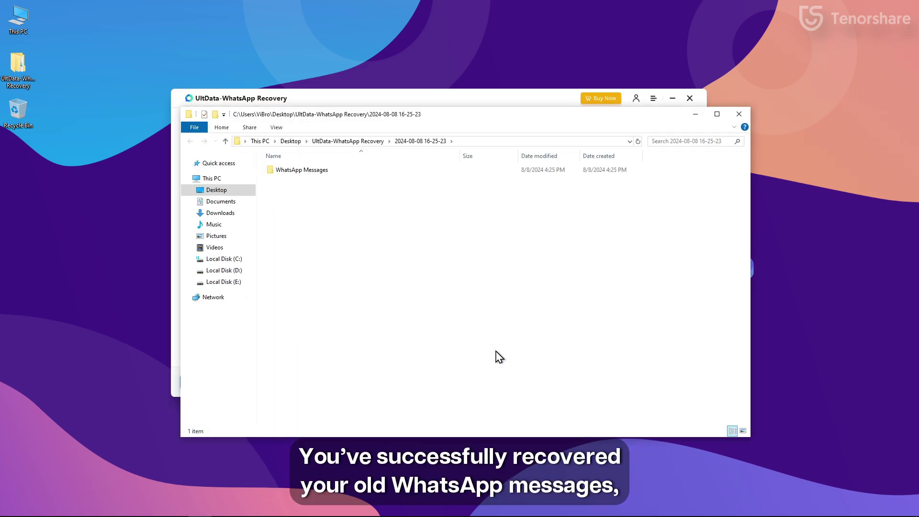
pyautogui.doubleClick(329, 173)
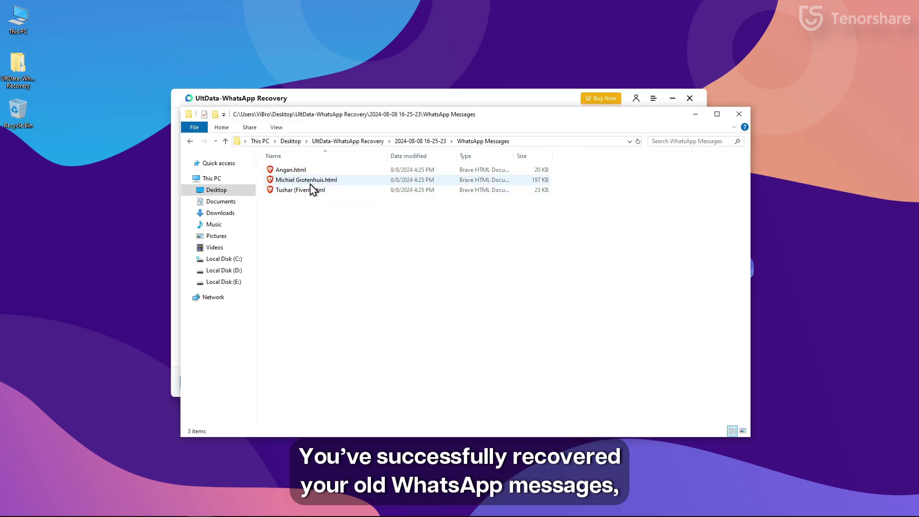
pyautogui.doubleClick(311, 182)
# Scroll through the recovered chat page, then switch Brave to full screen with F11
pyautogui.scroll(-10, 314, 190)
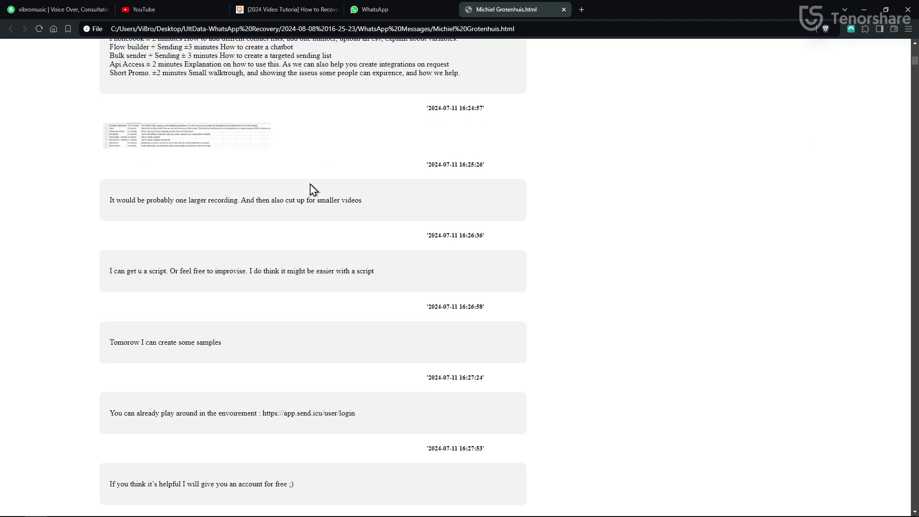
pyautogui.scroll(10, 312, 188)
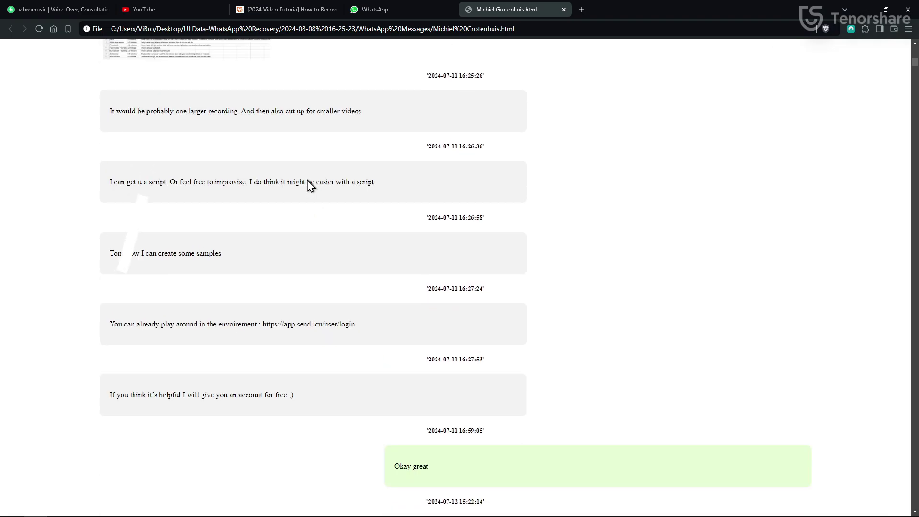
pyautogui.press('F11')
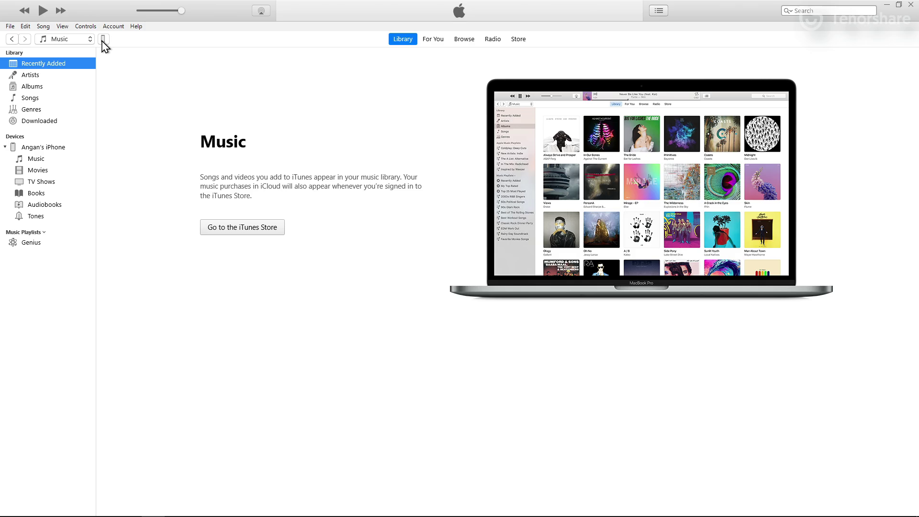
# Open the connected iPhone's Summary page from the device button beside the Music selector
pyautogui.click(103, 40)
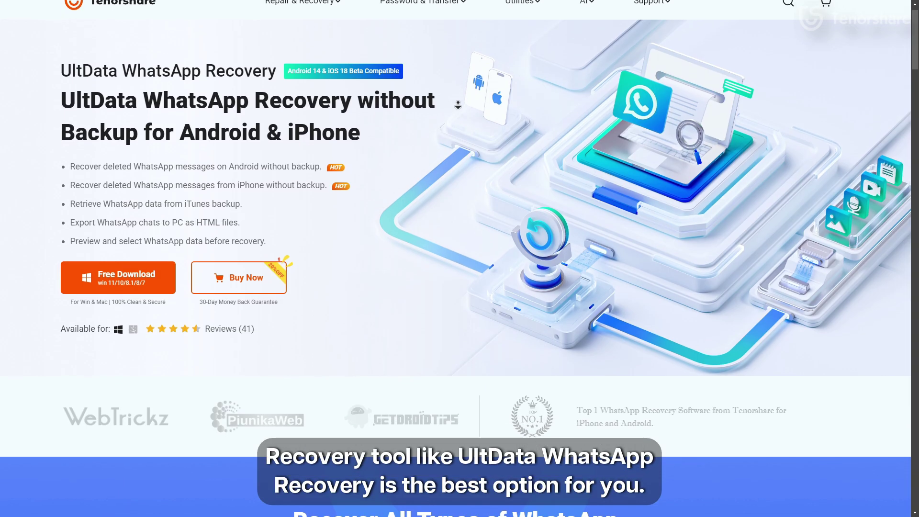
# Scroll the UltData WhatsApp Recovery product page down to the Scenarios and Data Types section
pyautogui.scroll(-2, 458, 105)
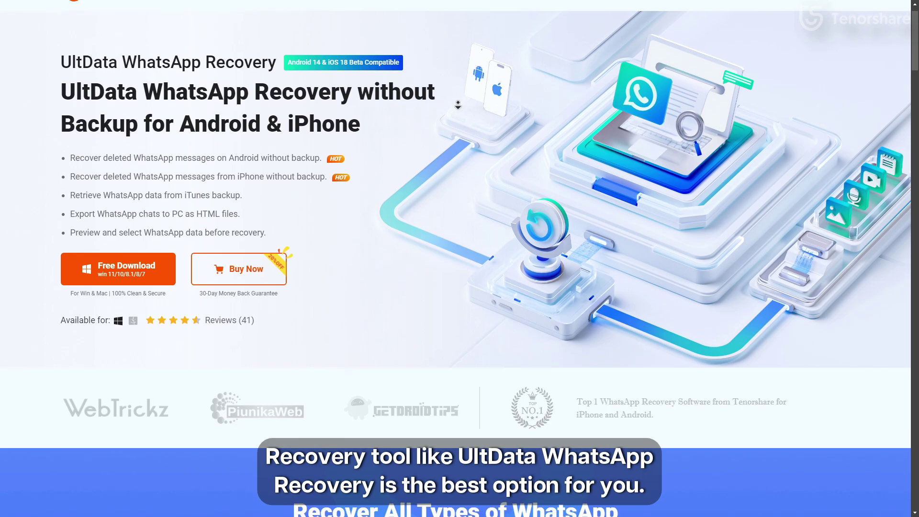
pyautogui.scroll(-2, 458, 105)
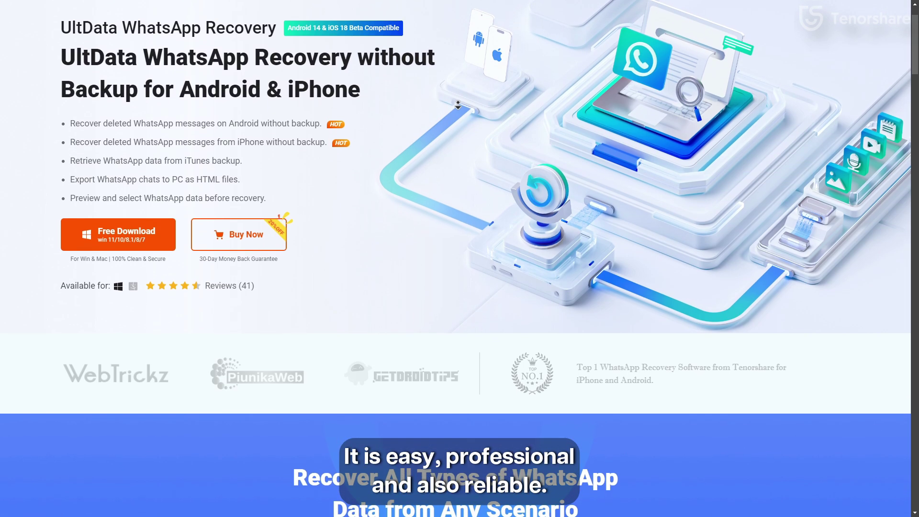
pyautogui.scroll(-2, 458, 104)
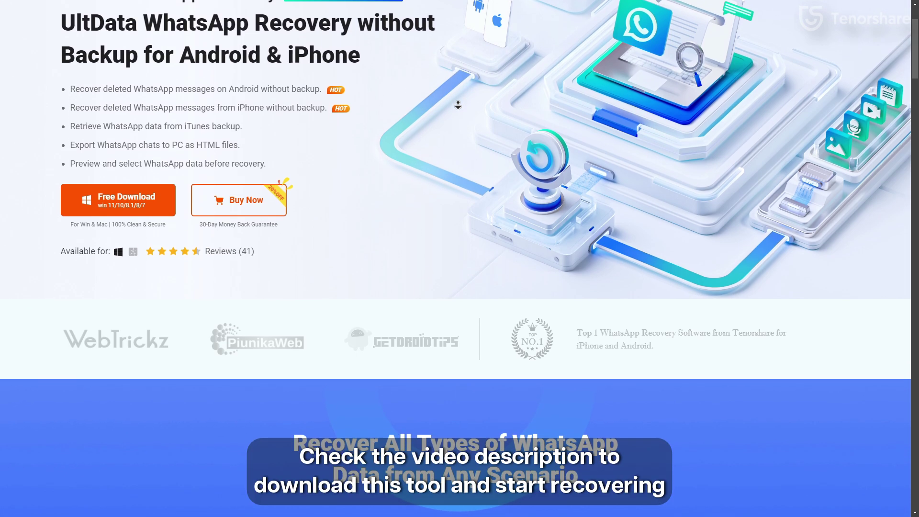
pyautogui.scroll(-2, 458, 105)
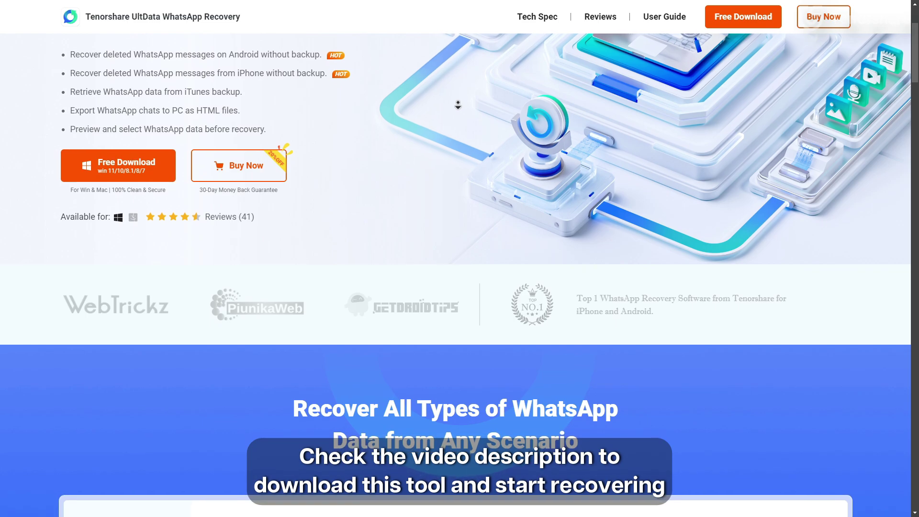
pyautogui.scroll(-2, 458, 104)
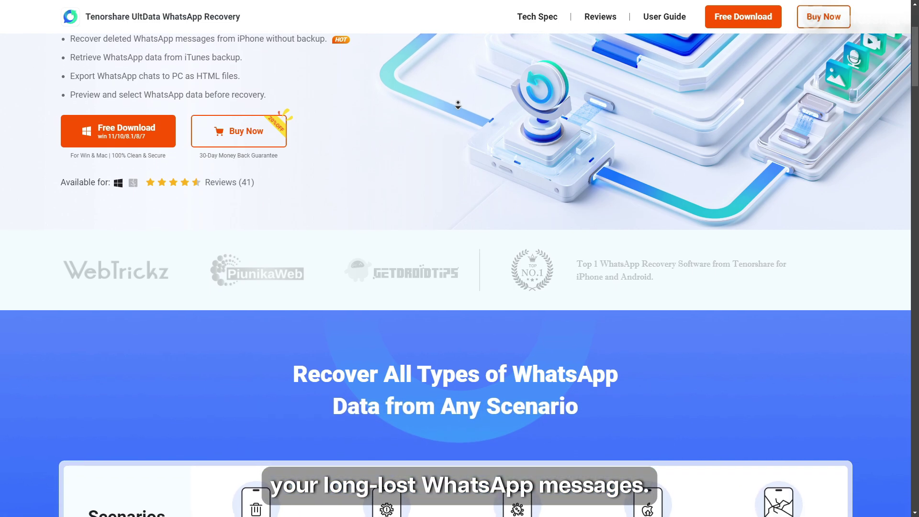
pyautogui.scroll(-2, 457, 105)
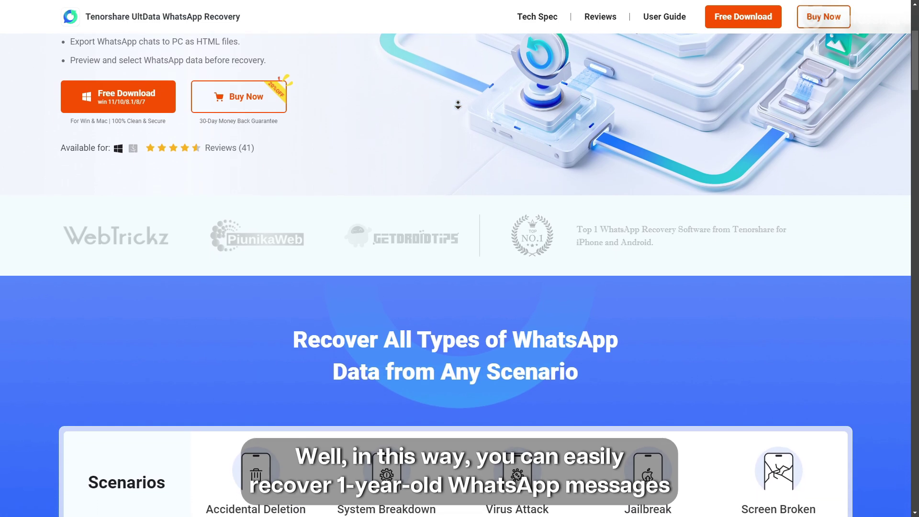
pyautogui.scroll(-2, 458, 105)
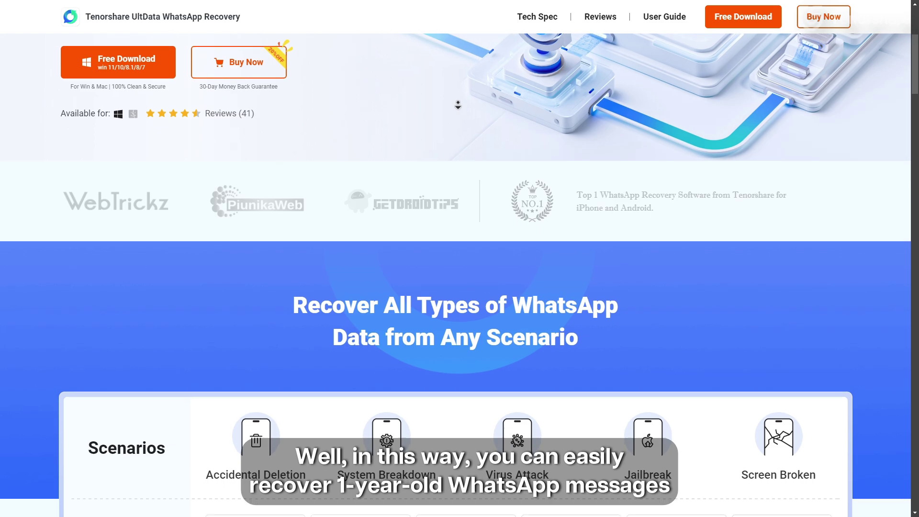
pyautogui.scroll(-2, 457, 104)
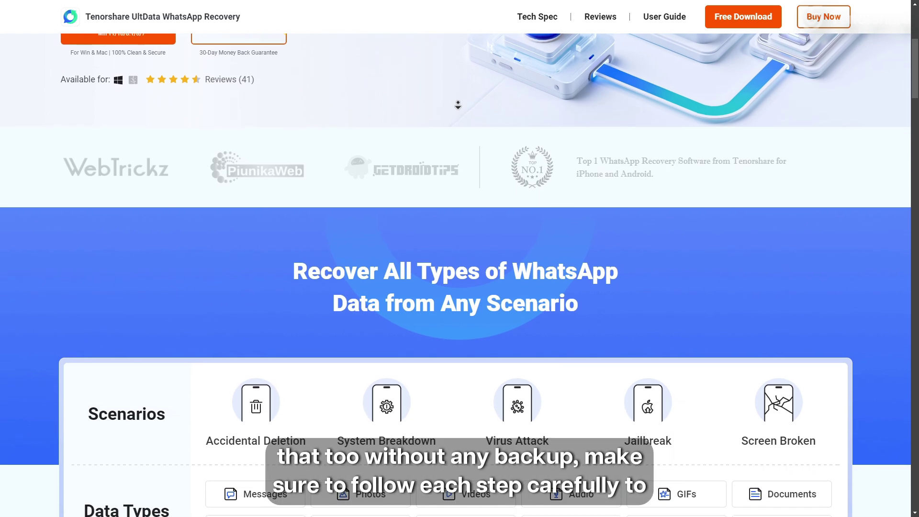
pyautogui.scroll(-2, 458, 105)
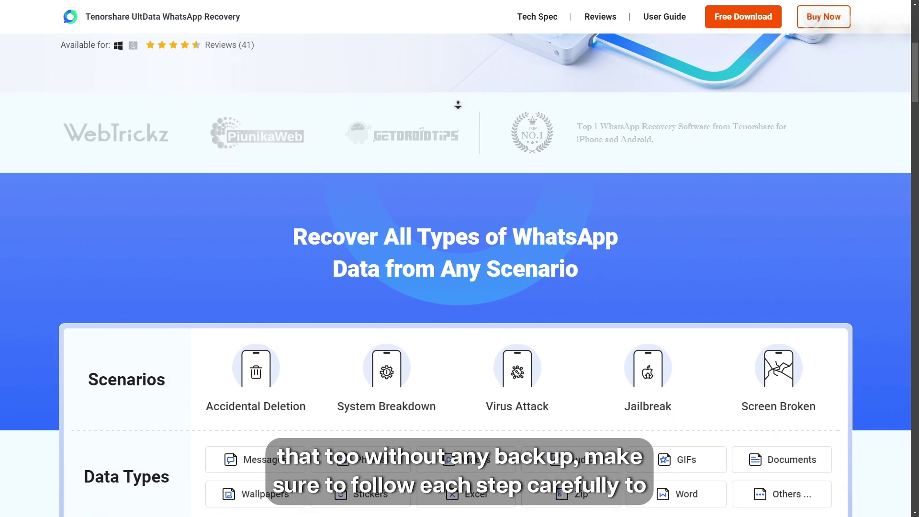
pyautogui.scroll(-2, 458, 104)
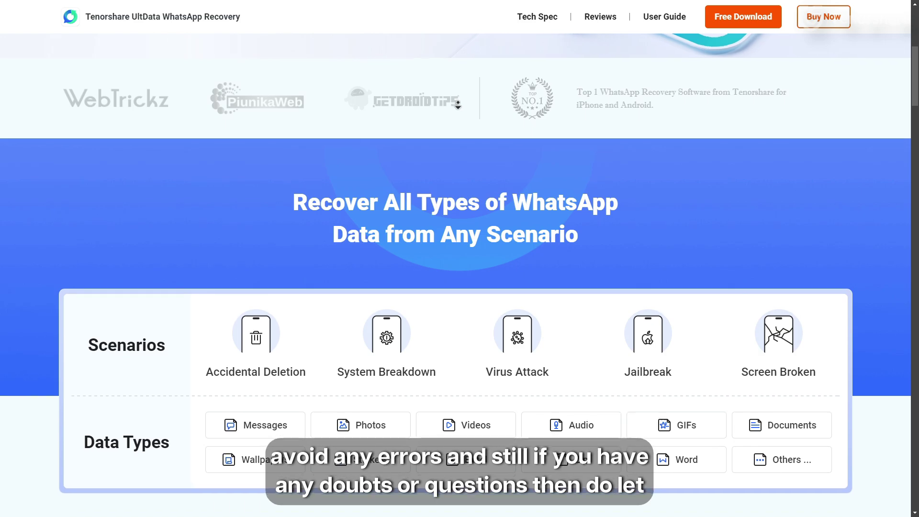